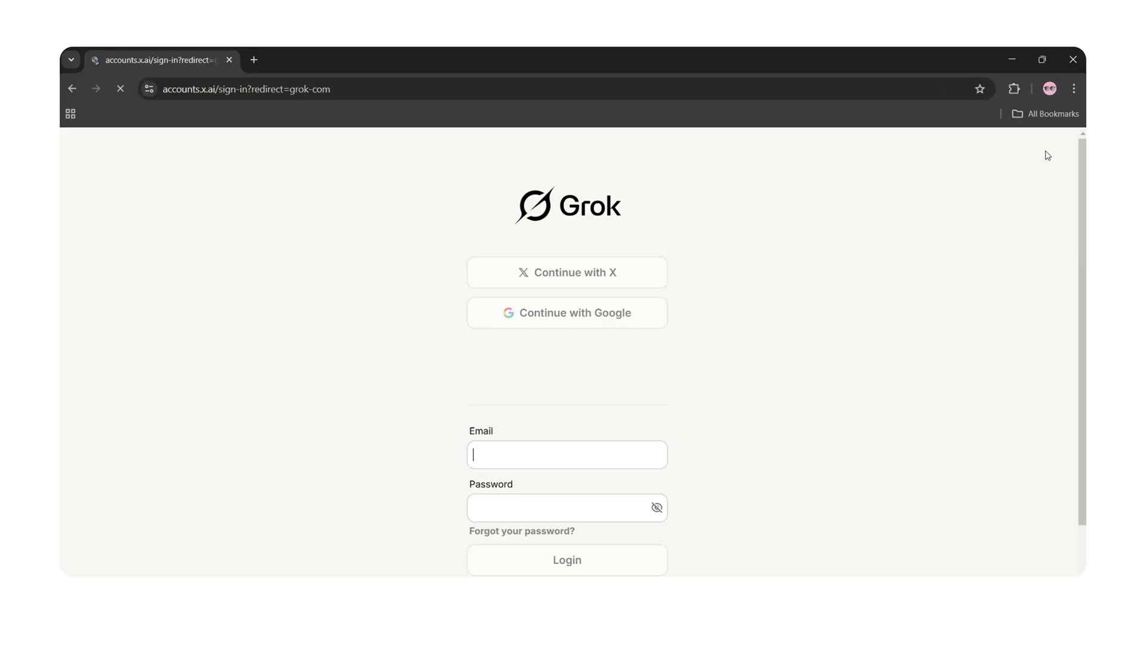
- Sign in to Grok with a Google account and approve sharing details with x.ai
click(566, 312)
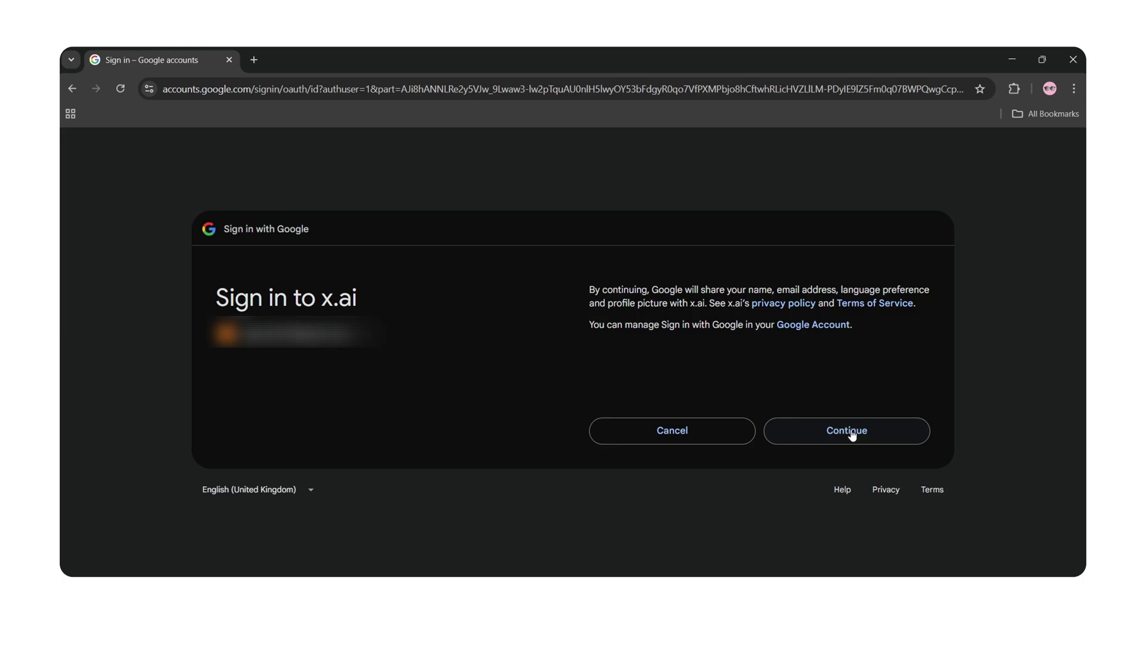
click(851, 430)
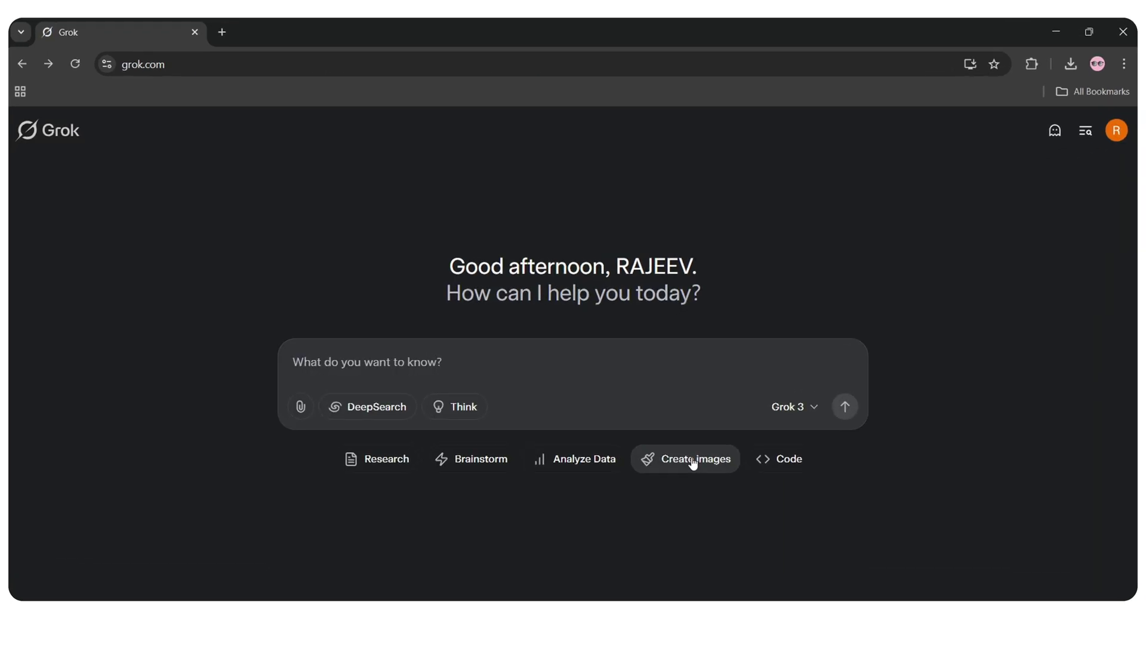
- Generate images of a man in a glowing VR headset in a neon city, and view the first
click(692, 445)
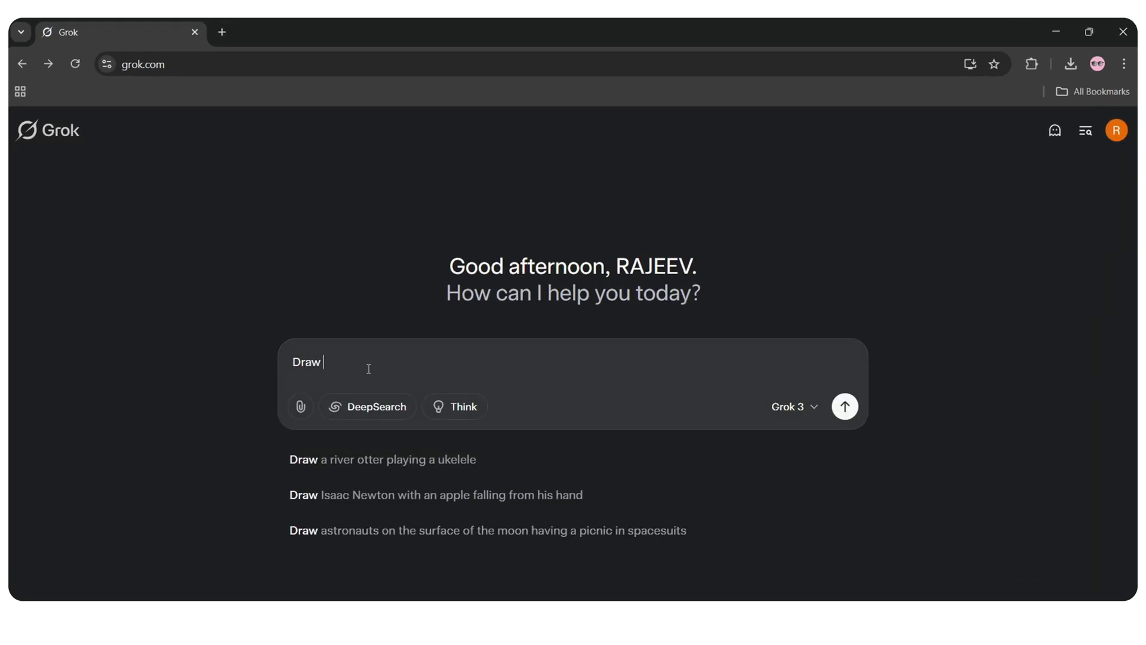
text(A stylish man in a black leather jacket wearing a glowing VR headset in a neon-lit cyberpunk city.)
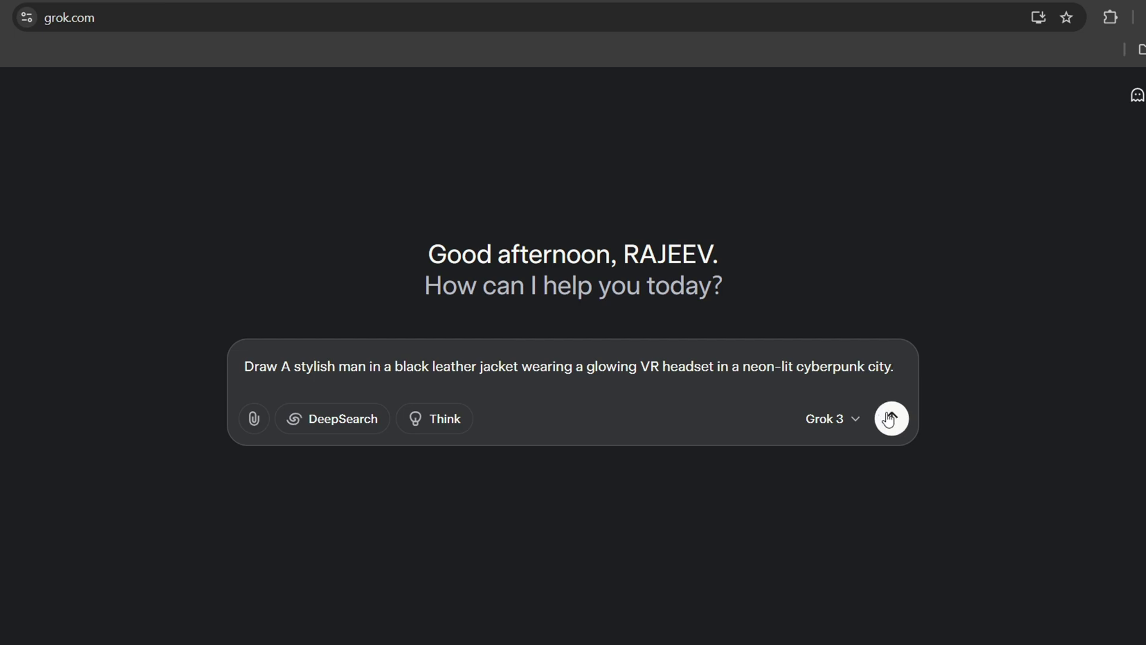
click(840, 403)
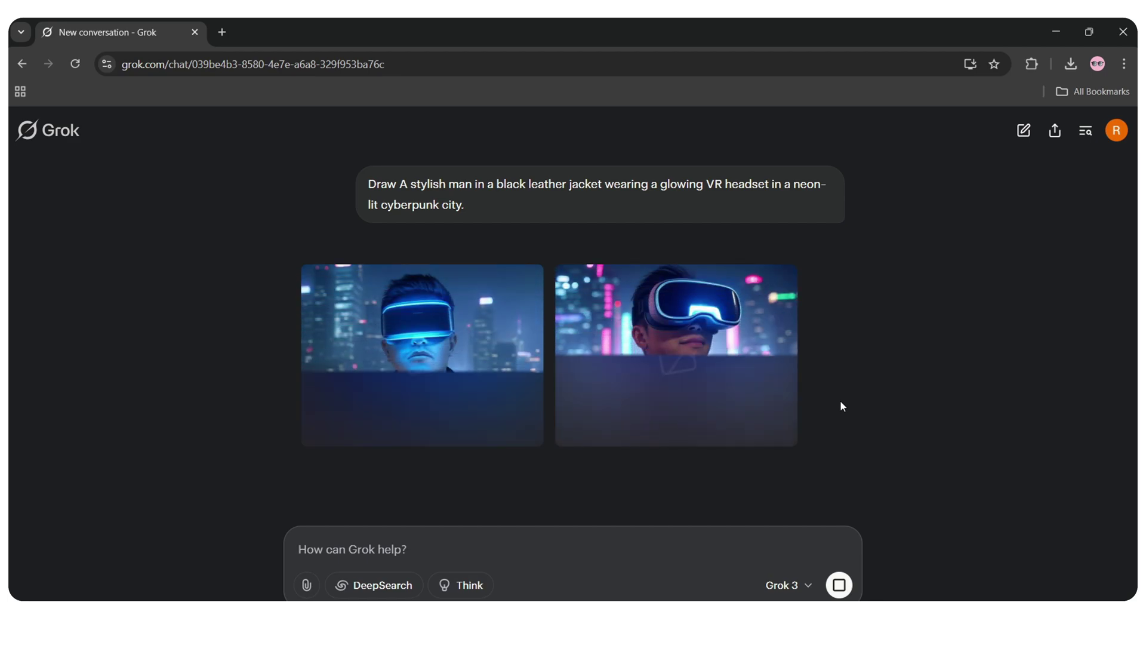
click(443, 376)
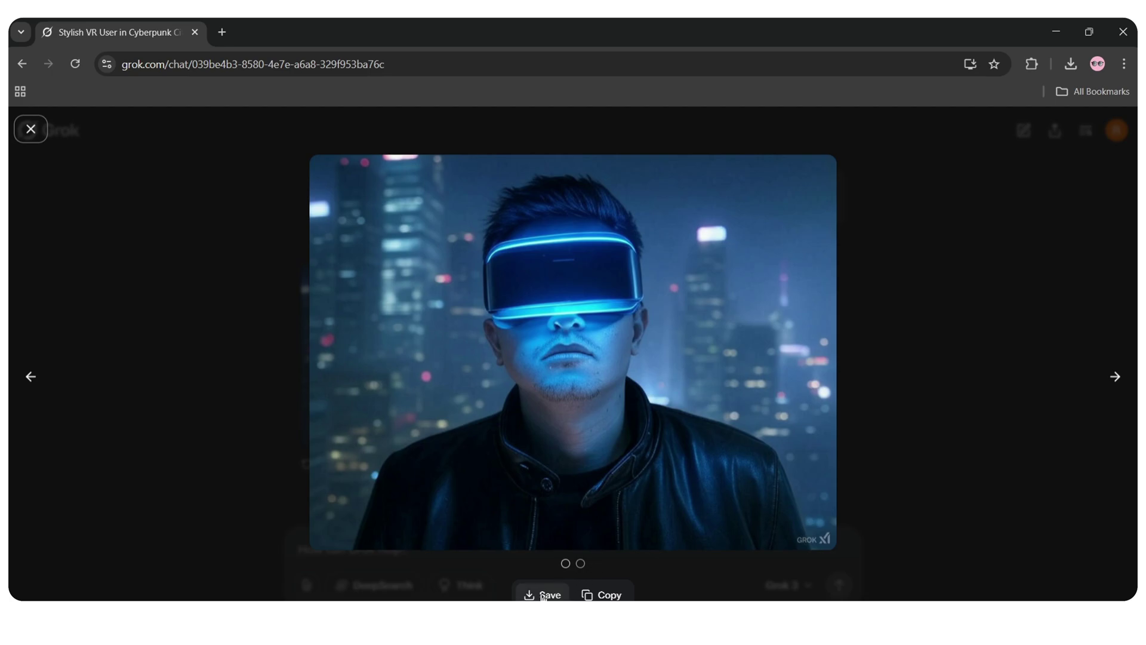
- Save the full-size first VR image as vr.jpg and open the download
click(542, 595)
right_click(463, 315)
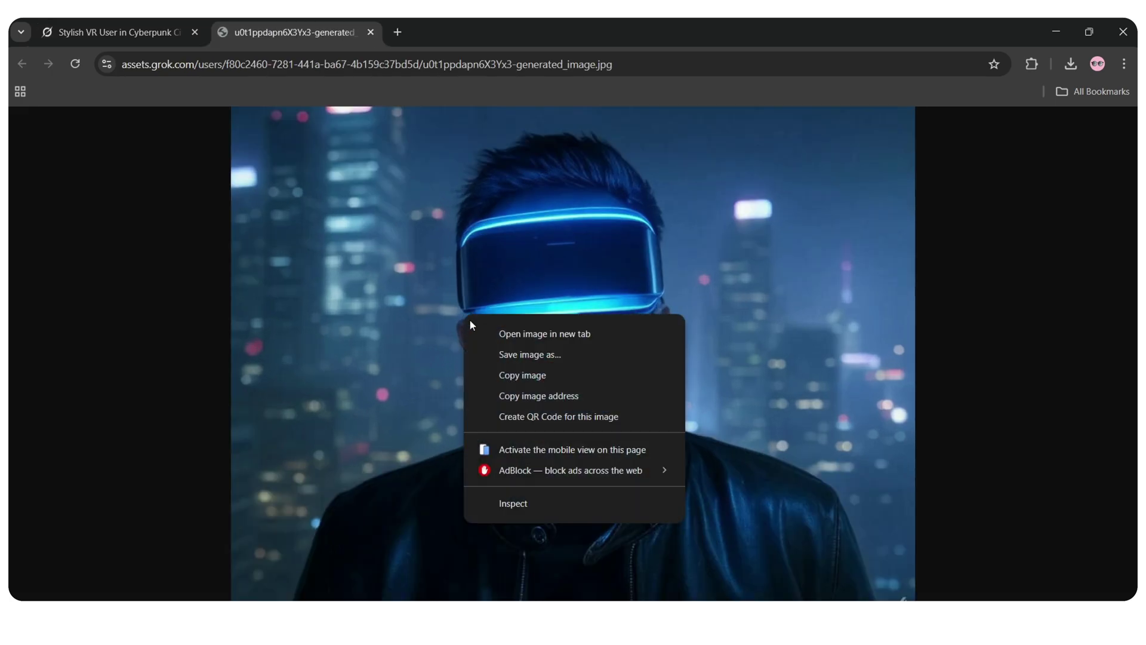
click(514, 358)
text(vr)
click(976, 369)
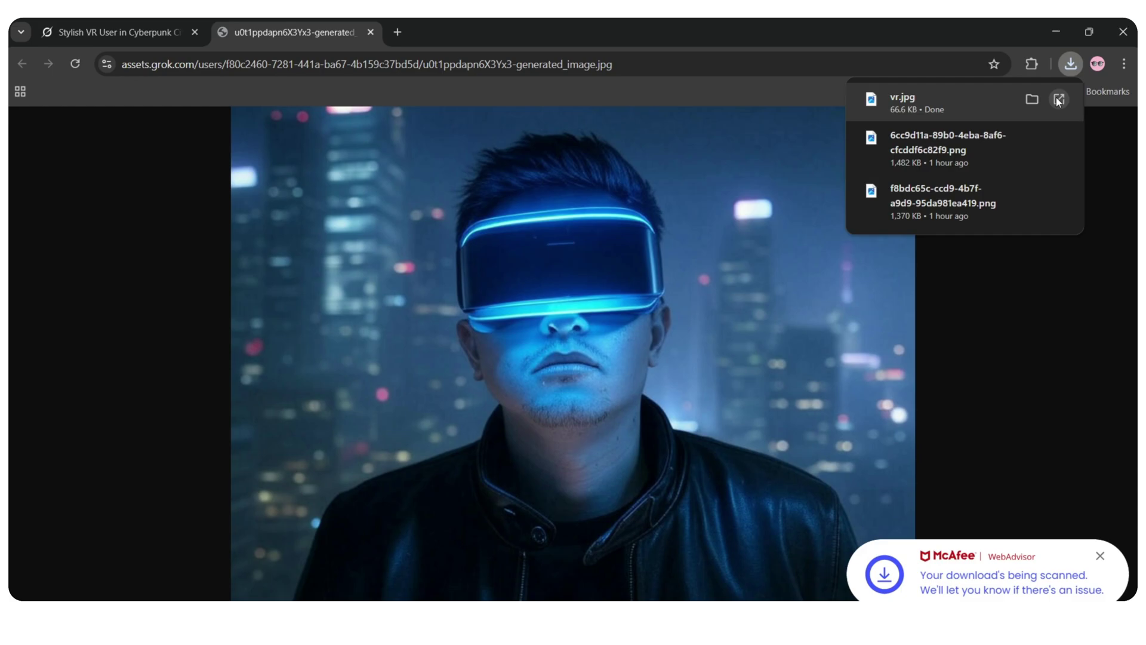
click(1056, 96)
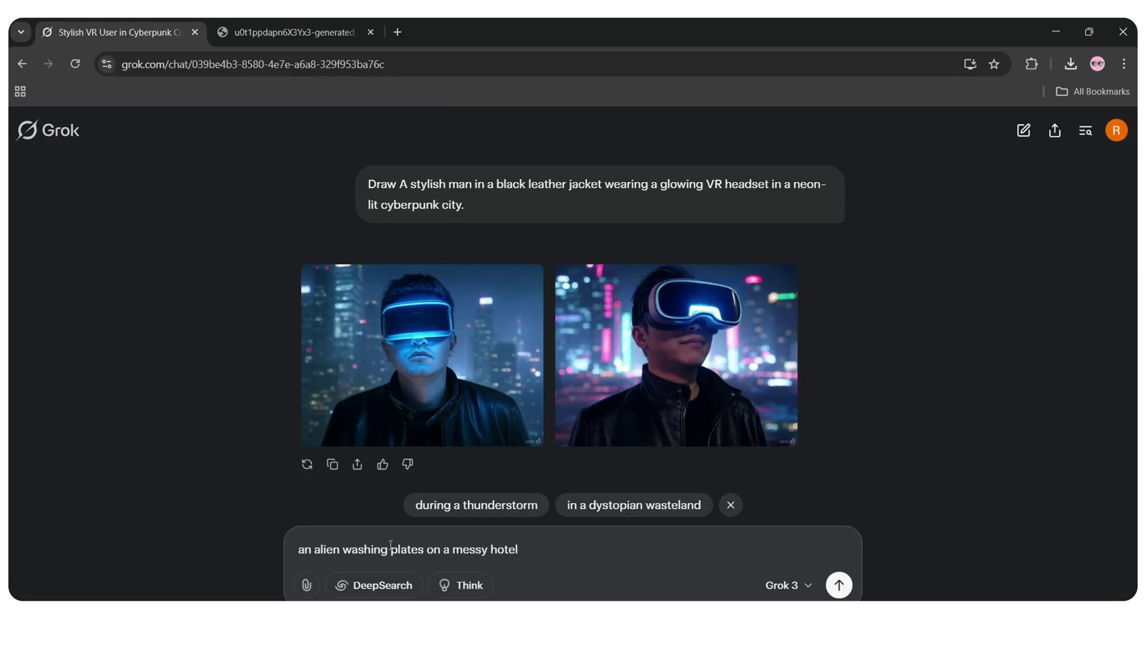
- Generate alien-washing-plates, sunglasses-cat and traditional-dress image pairs, viewing them full size
click(840, 586)
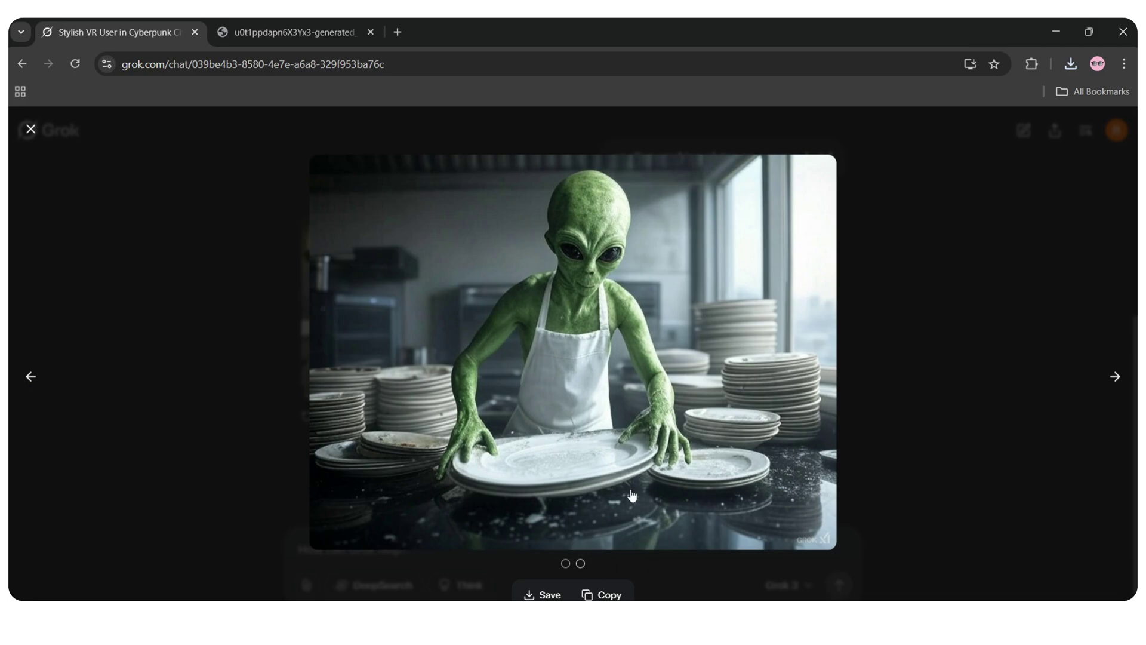
click(620, 498)
click(740, 565)
text(Virat kohli in Indian traditional dress)
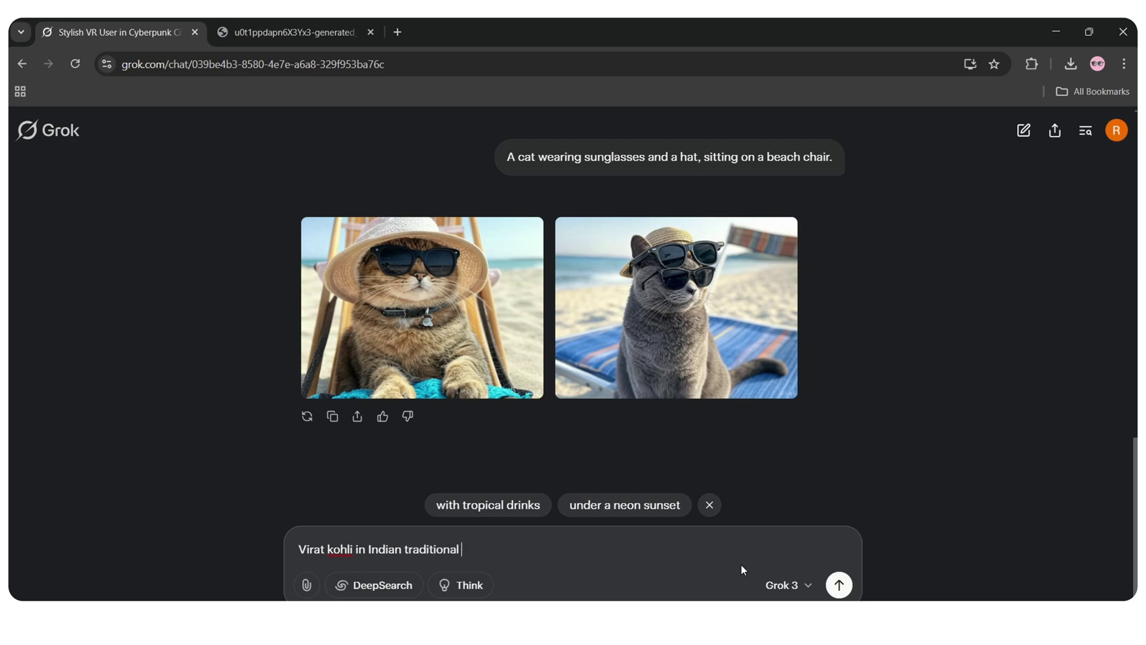
key(Return)
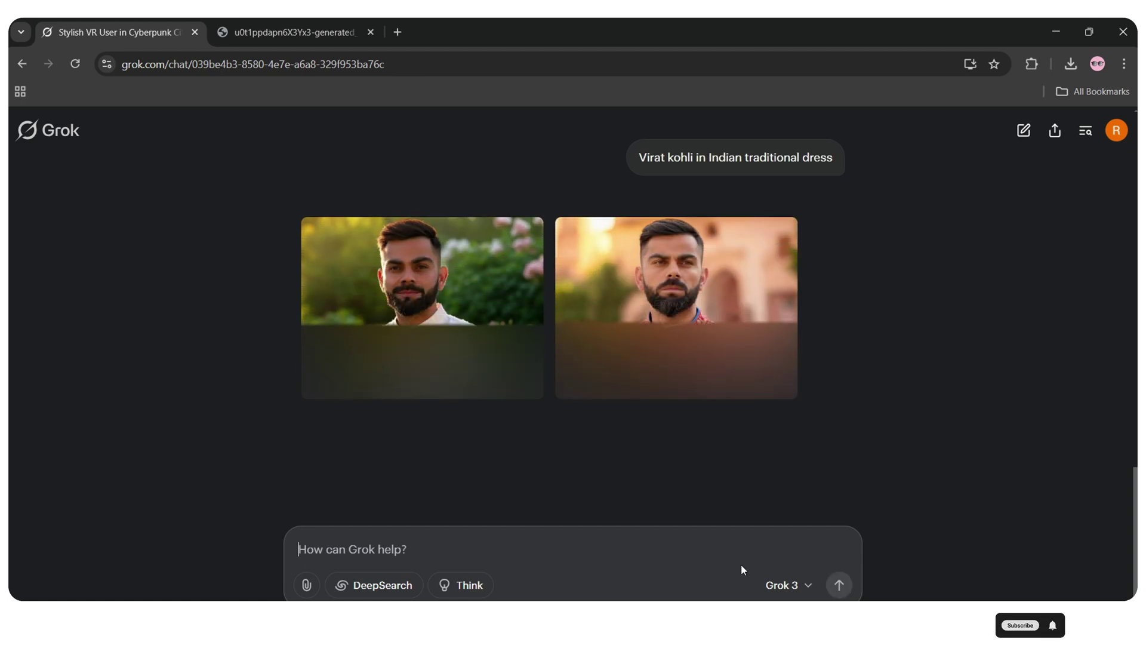
click(420, 318)
- View the second portrait, then generate winged fish in a blue sky in a new Grok 2 chat
click(1115, 377)
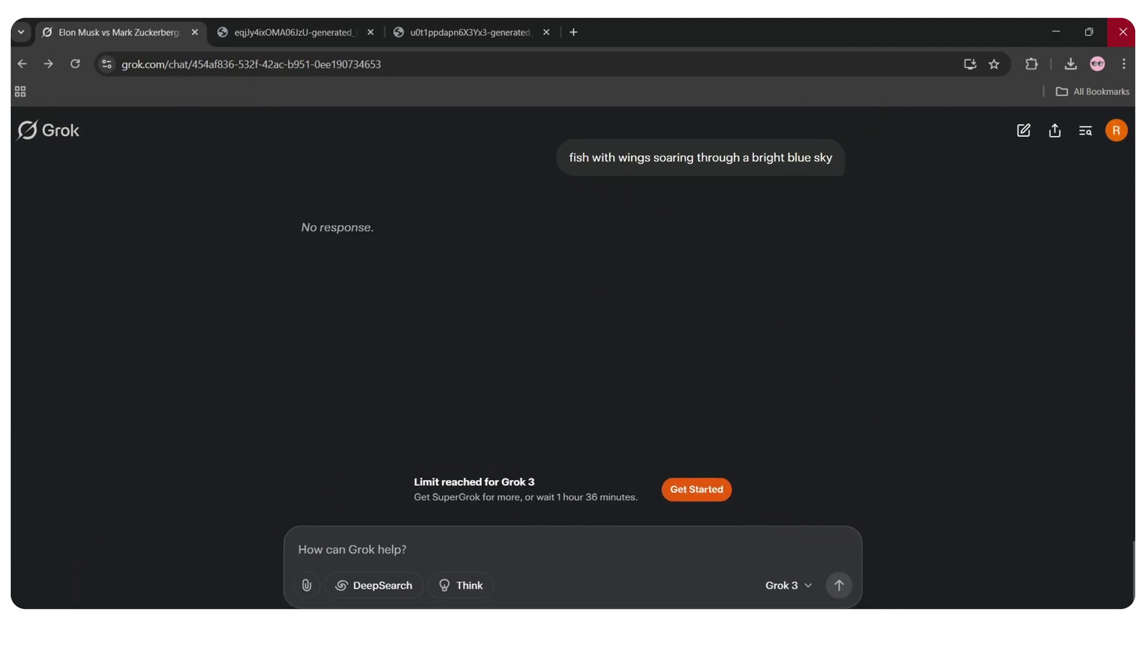
click(1025, 131)
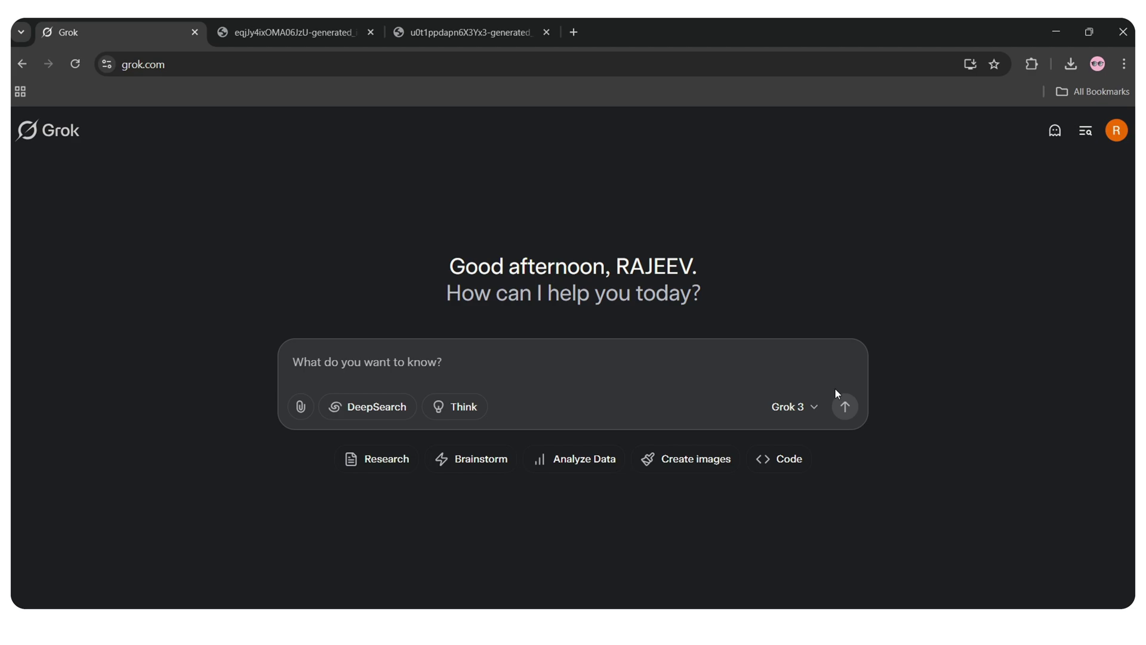
click(808, 409)
click(737, 486)
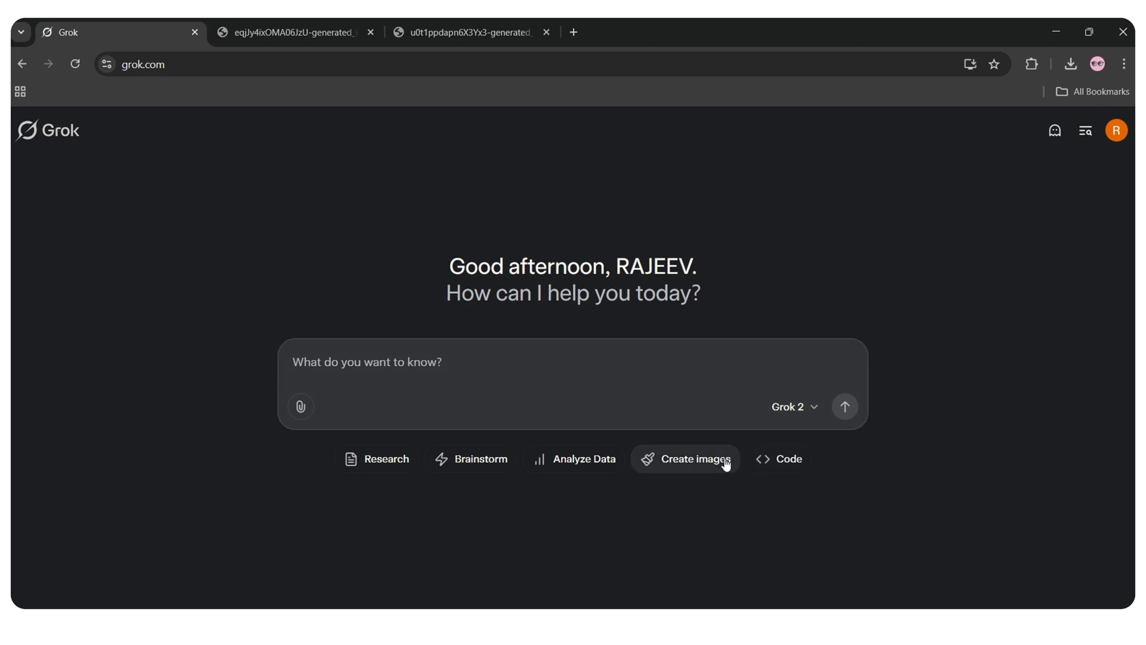
click(717, 461)
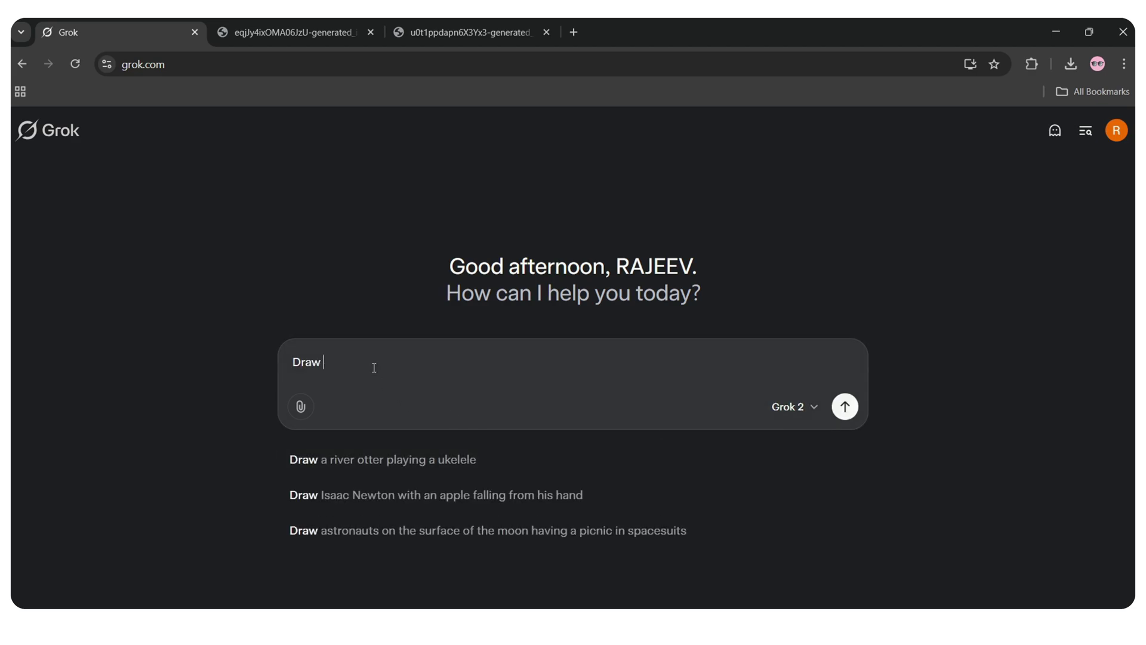
text(fish with wings soaring through a bright blue sky)
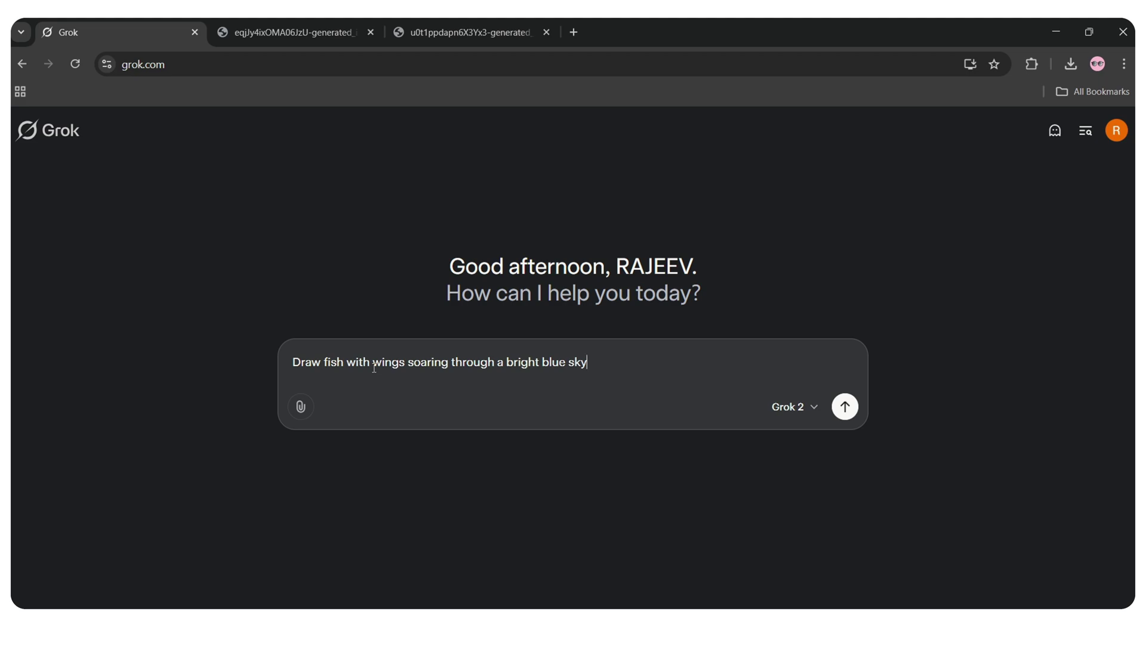
key(Return)
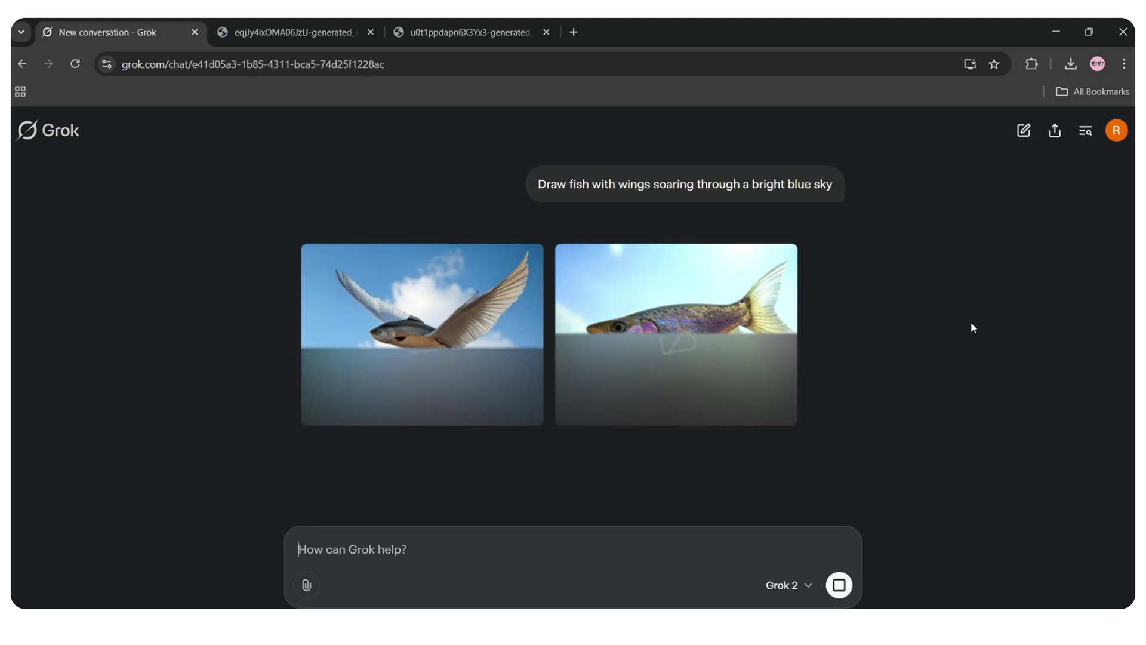
click(463, 325)
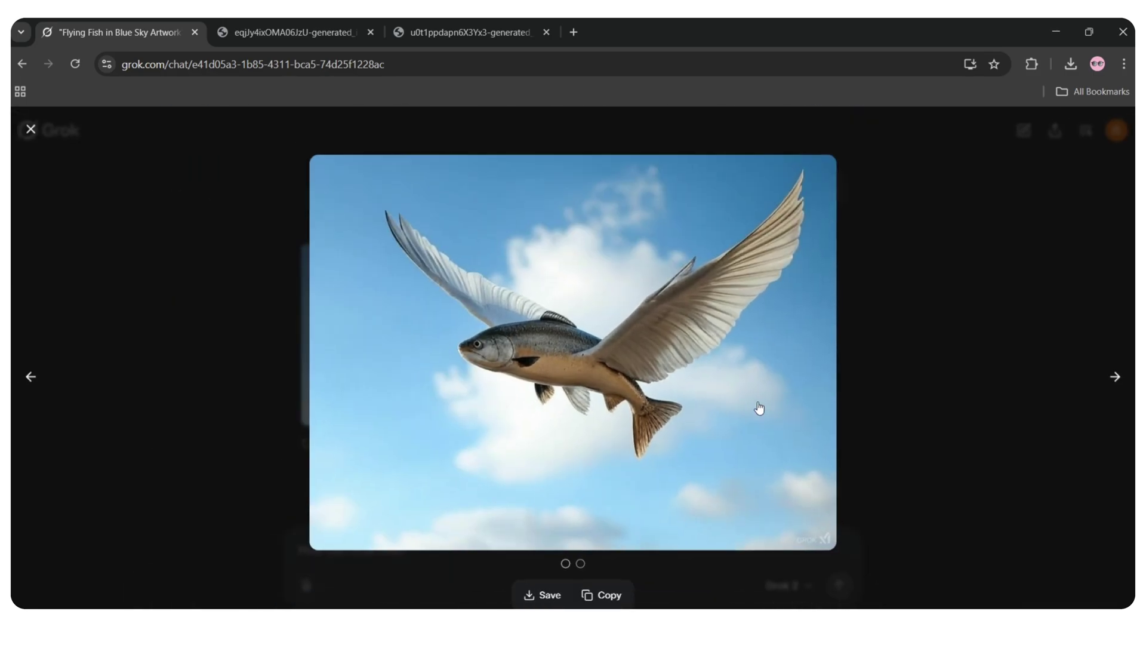
click(1127, 375)
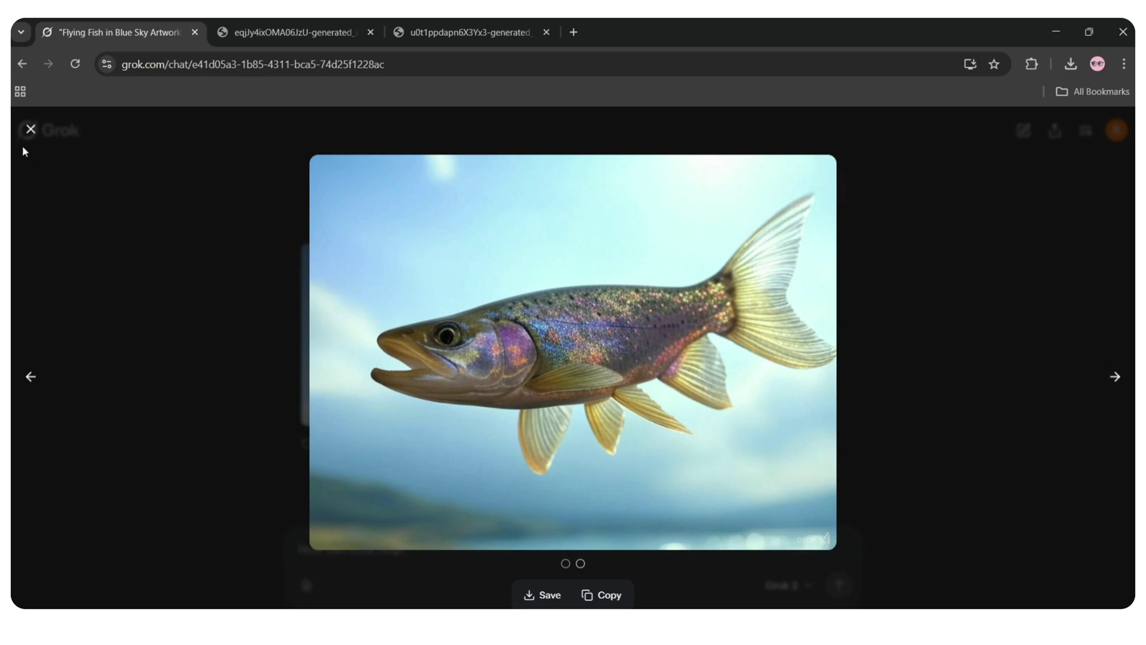
click(31, 129)
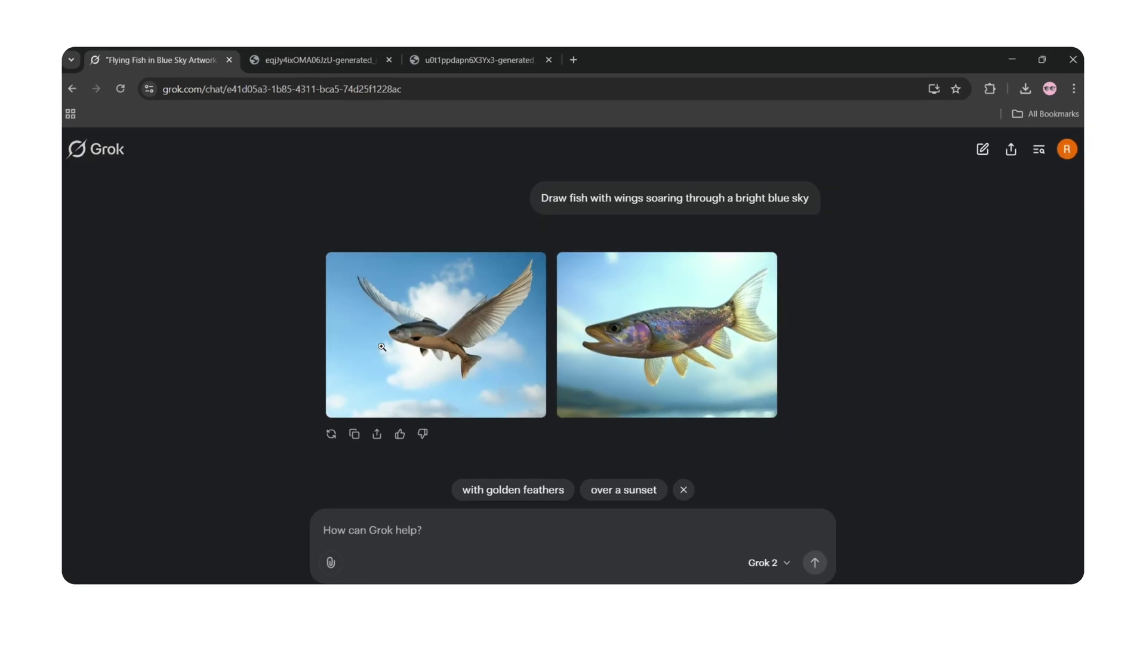